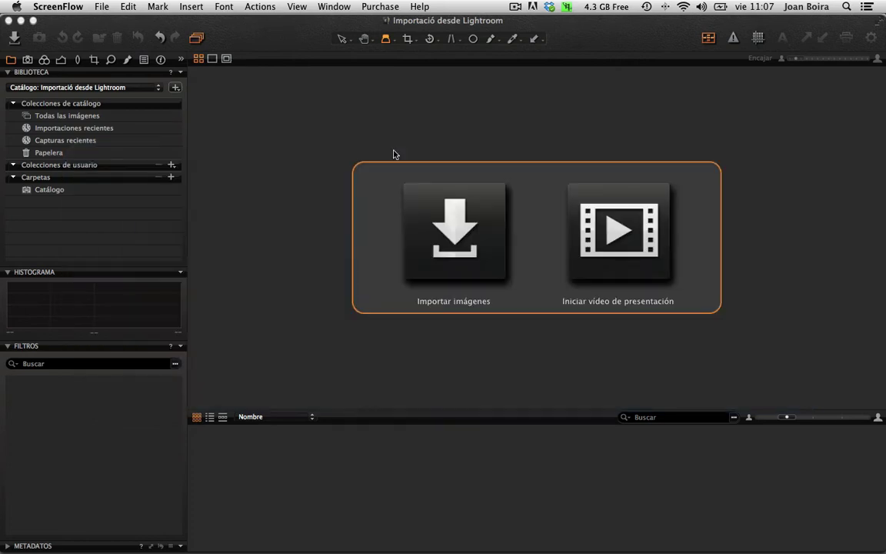
- Switch from the empty Capture One catalog over to Lightroom 5
key(super+Tab)
key(super+Tab)
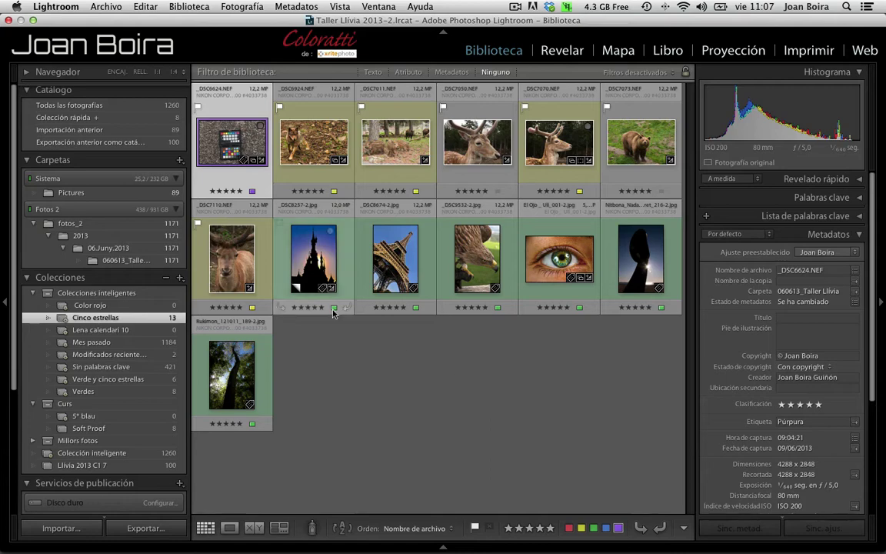
mouse_move(231, 259)
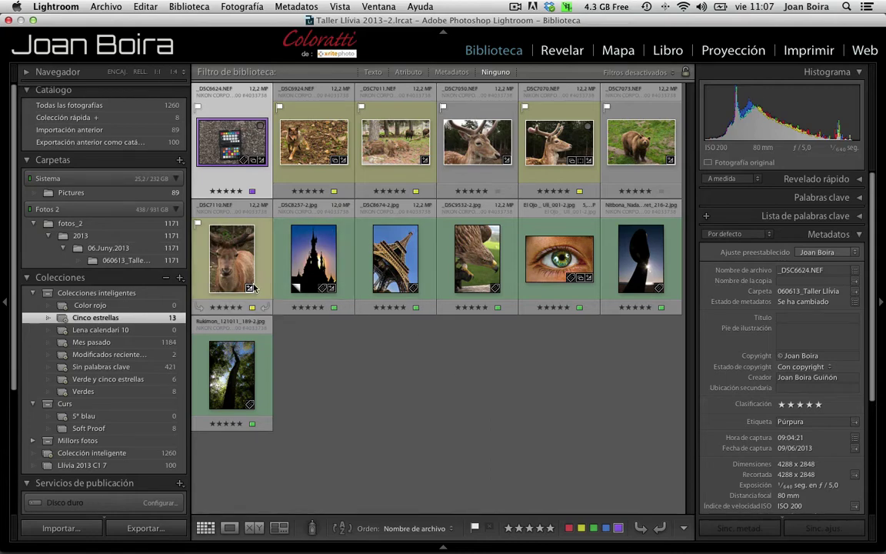
- Browse the 2013 folder and the Lena calendari 10 and Cinco estrellas collections
click(85, 236)
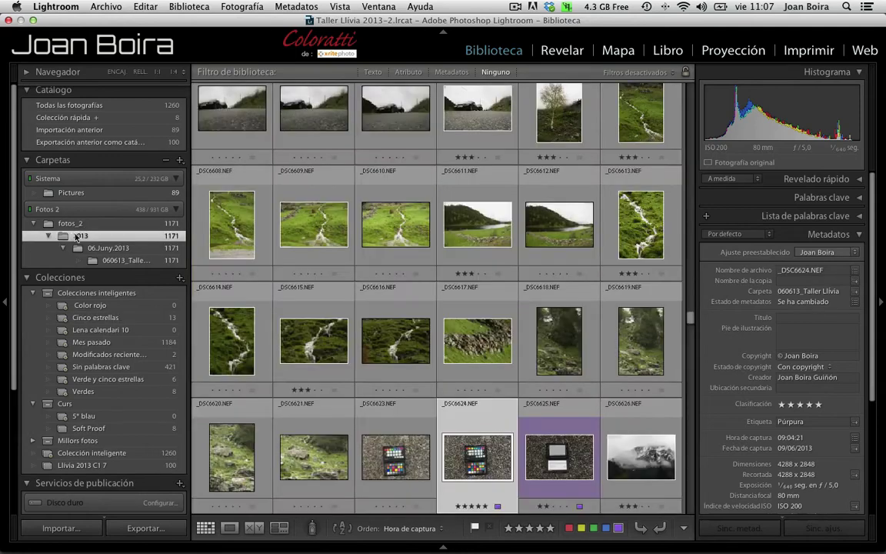
right_click(75, 238)
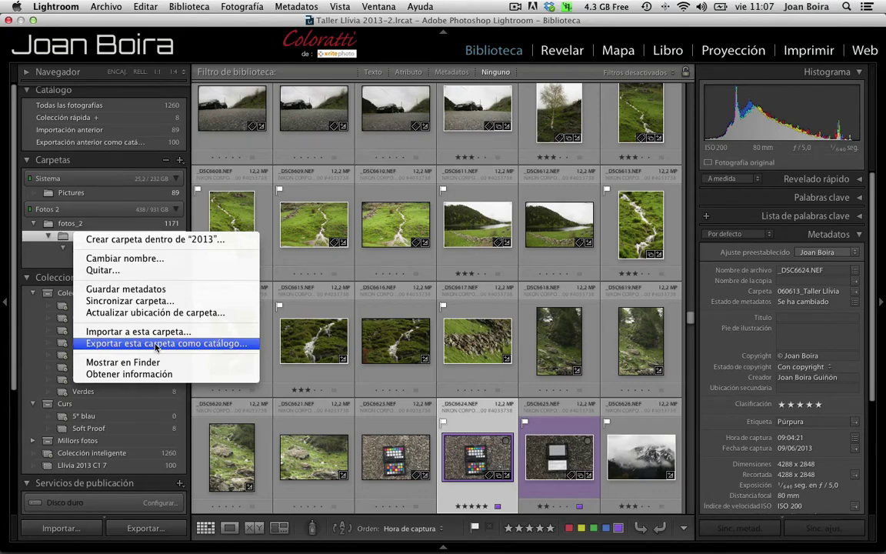
click(59, 305)
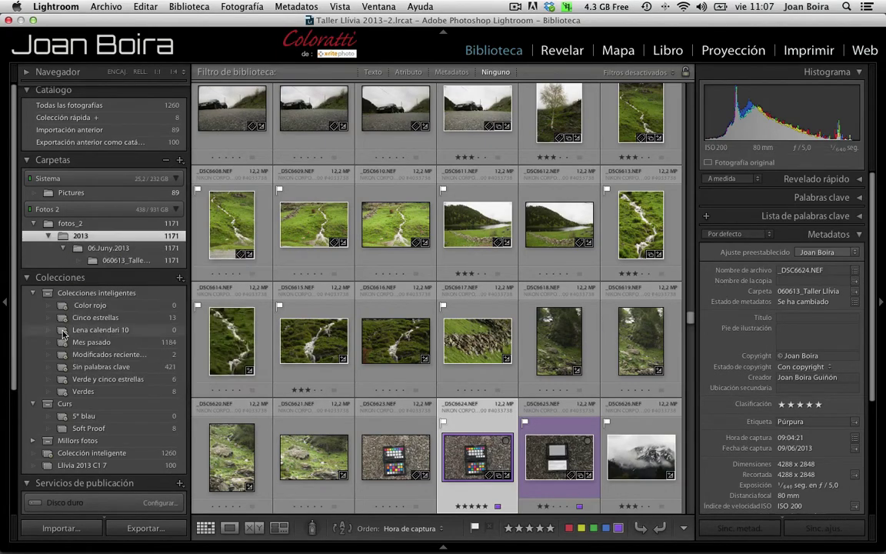
click(64, 331)
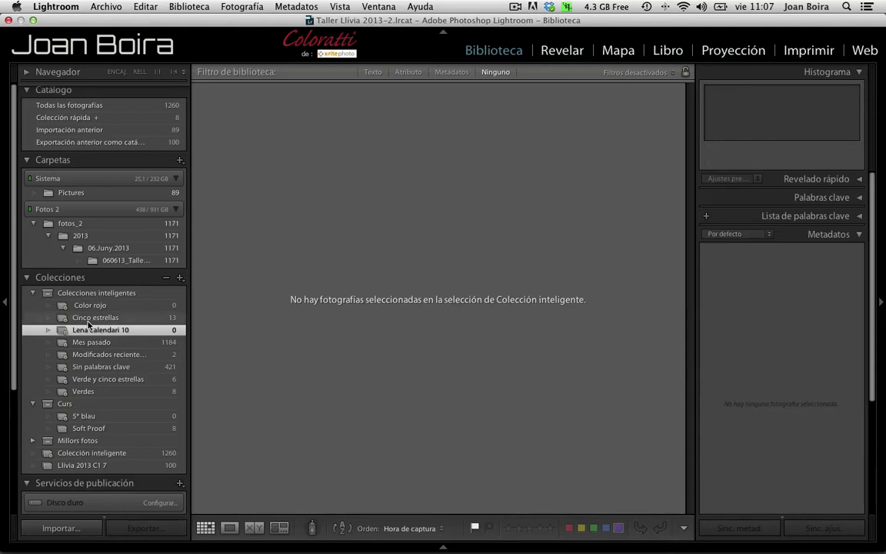
click(85, 319)
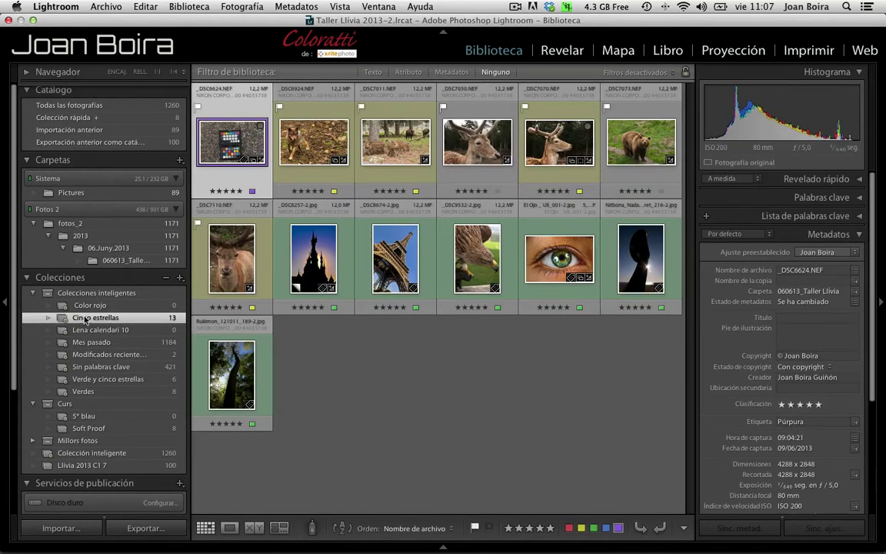
- Check the Llívia 2013 C1 7 options, then bring up the Cinco estrellas collection's menu
click(55, 464)
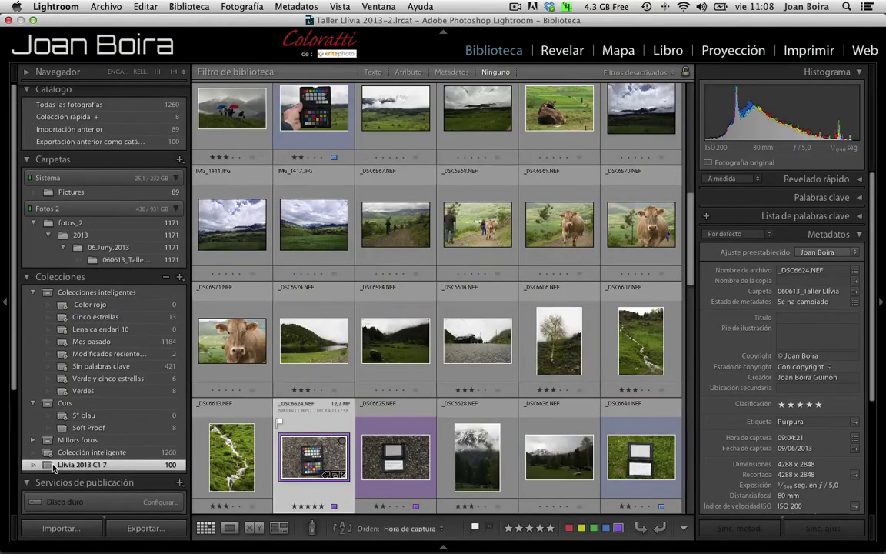
right_click(54, 466)
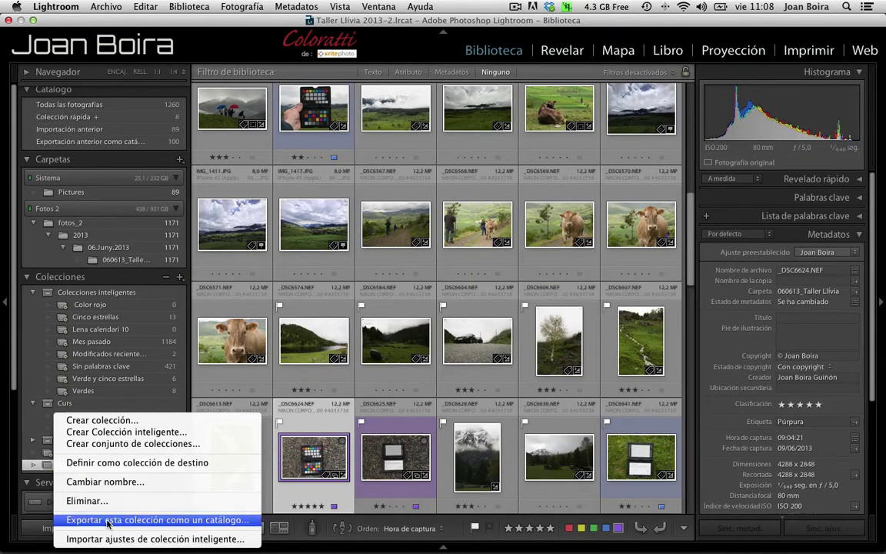
click(95, 318)
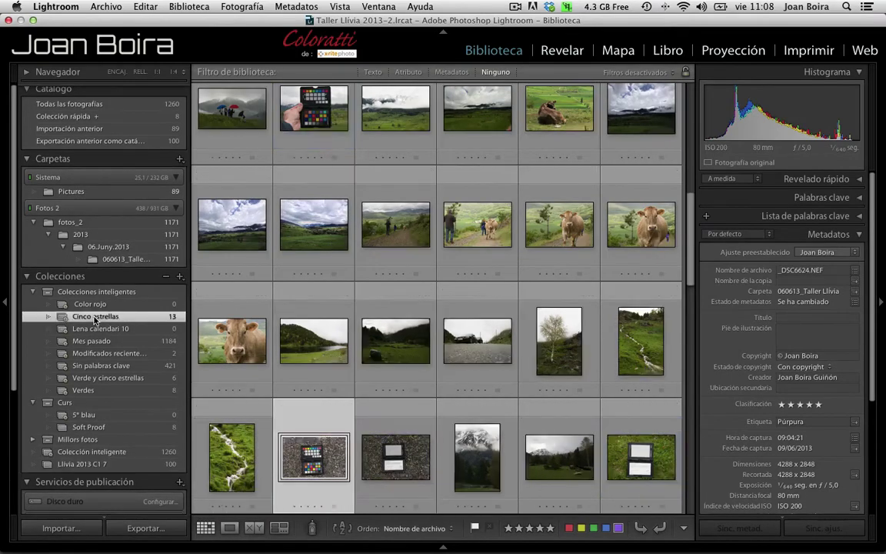
right_click(94, 318)
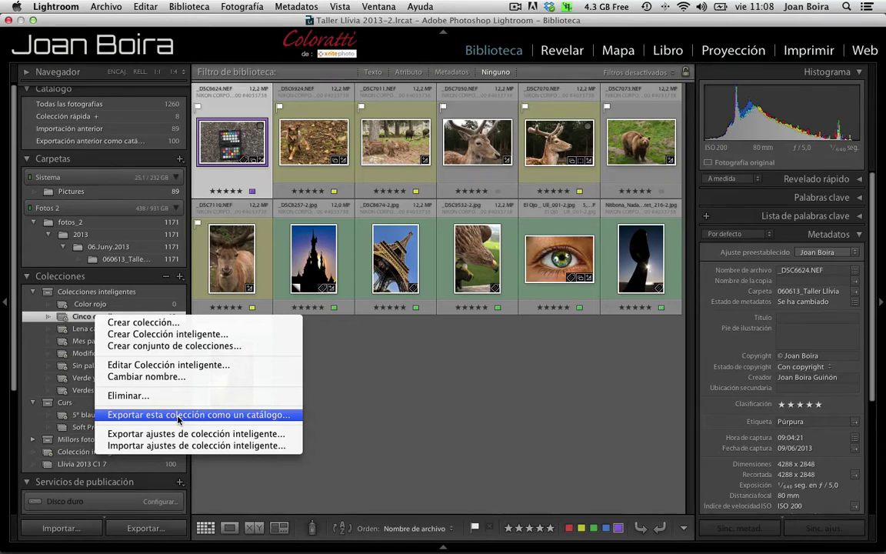
- Export Cinco estrellas as a catalog into a new desktop folder named C1 Cat
click(178, 416)
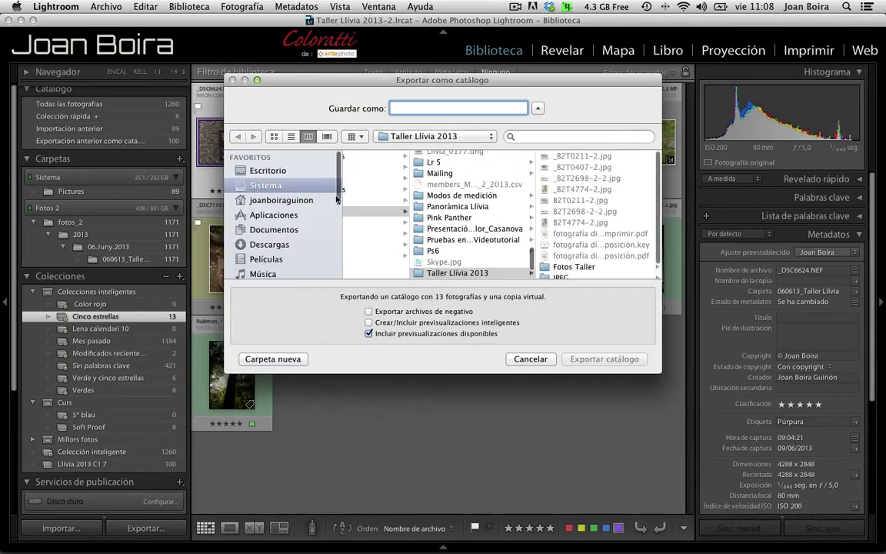
click(275, 174)
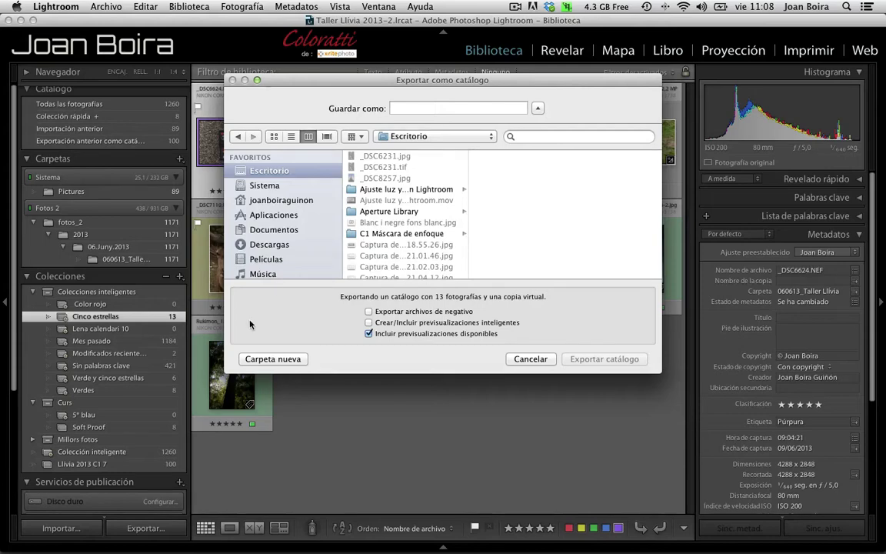
click(280, 359)
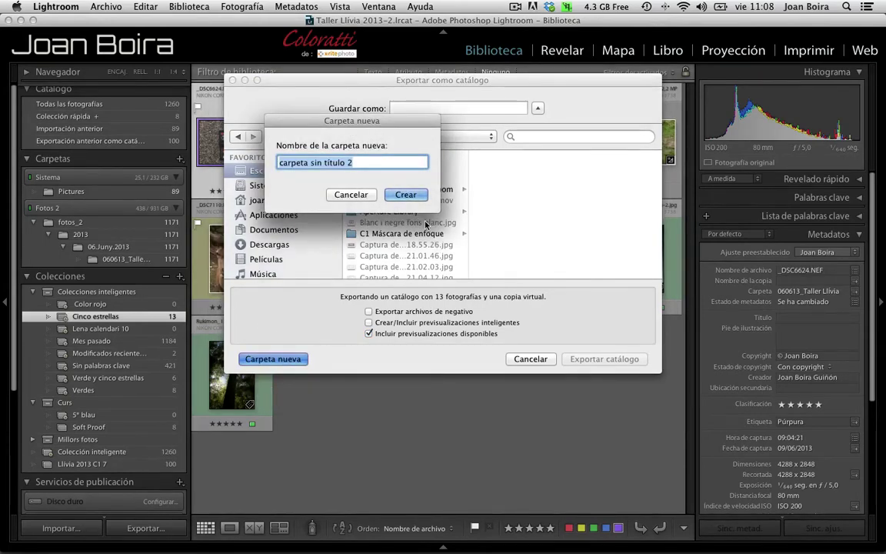
text(C1 )
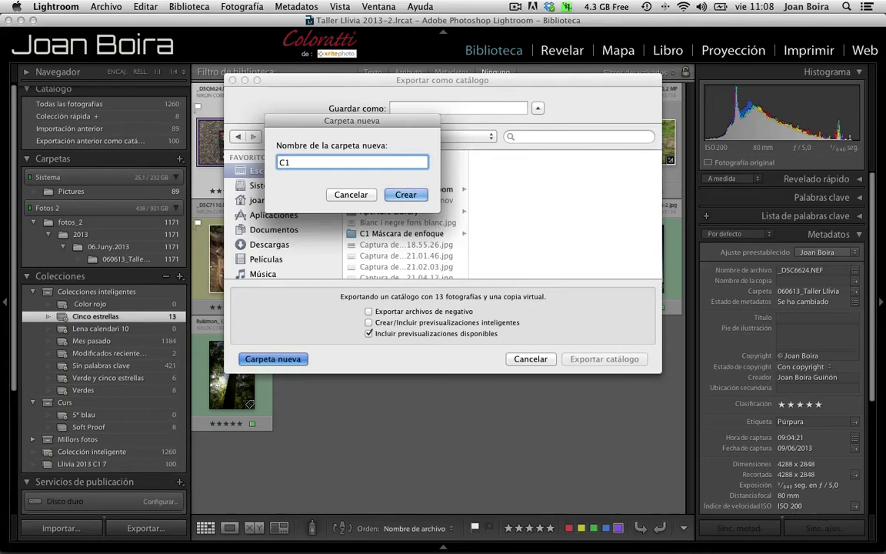
text(Cat)
click(399, 198)
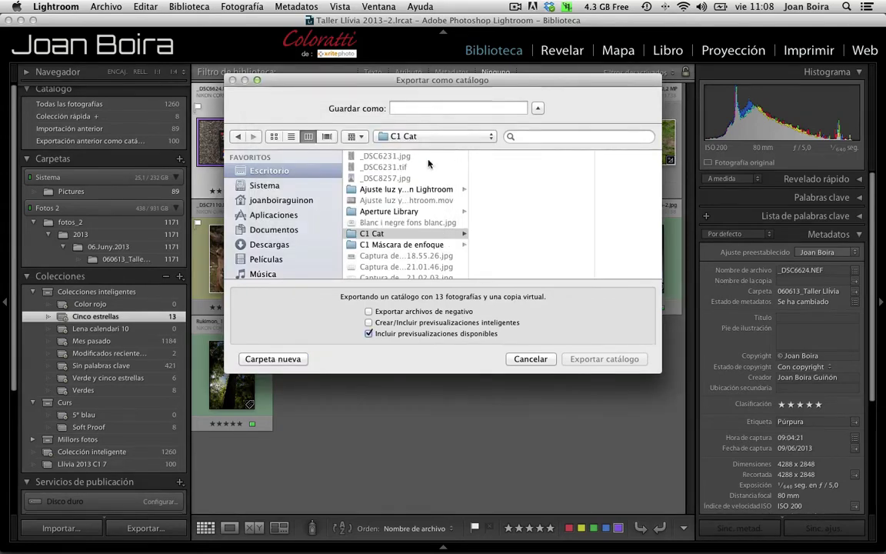
- Name the catalog C1 Cat, exclude previews, and run the export
click(419, 108)
text(C1)
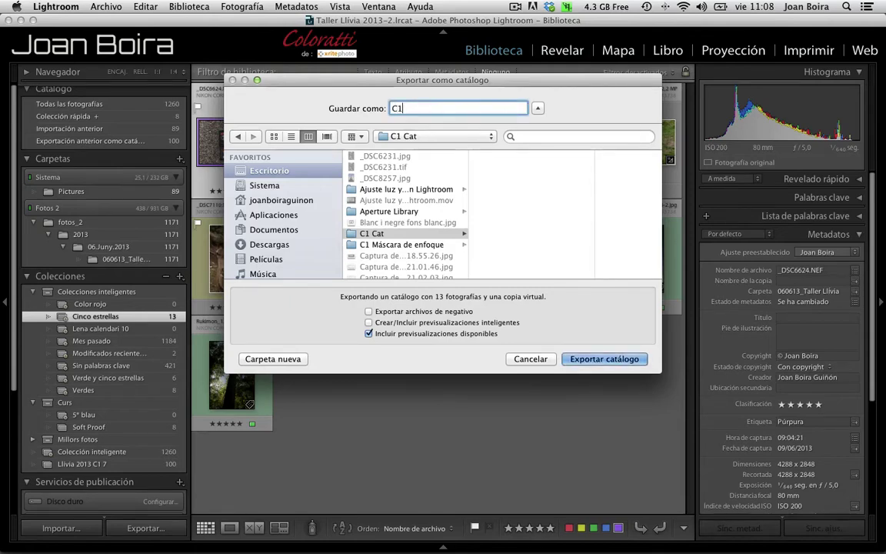
text( Cat)
click(369, 334)
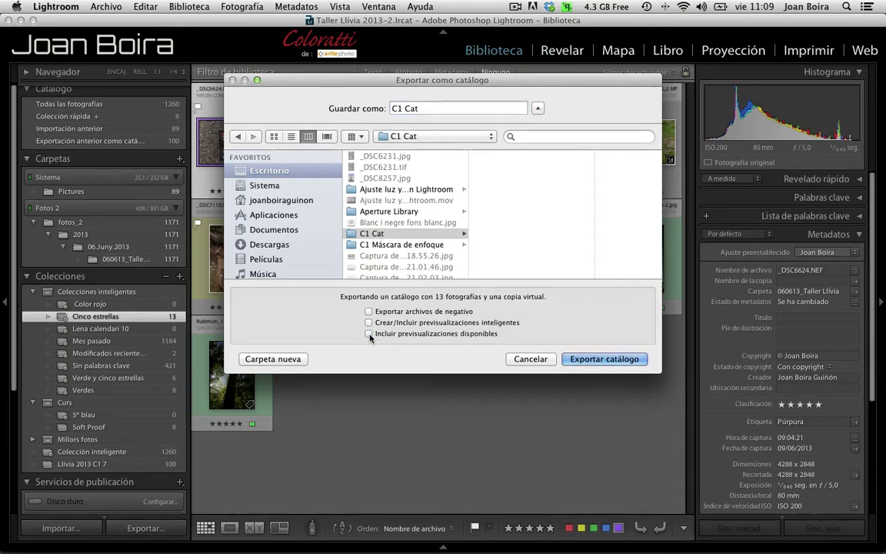
click(604, 361)
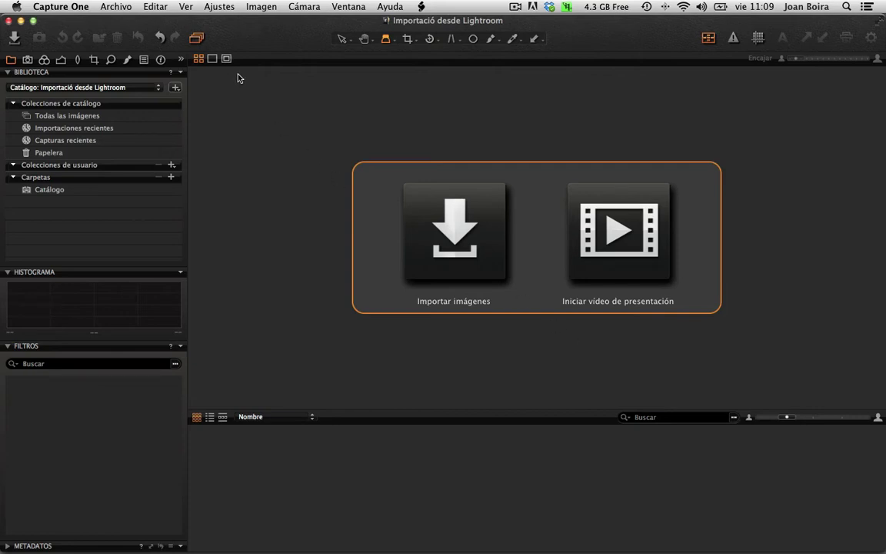
- Start importing another catalog, cancel it, and view the About Capture One window
click(116, 7)
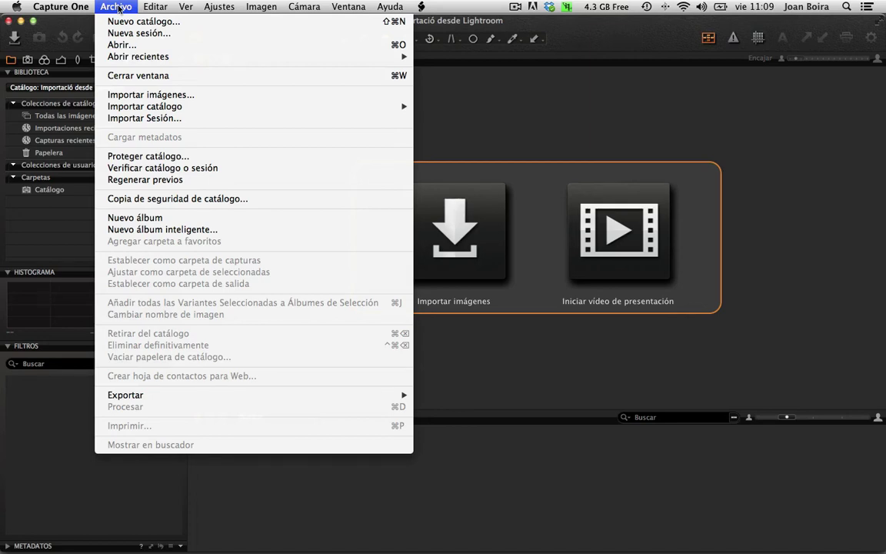
mouse_move(145, 106)
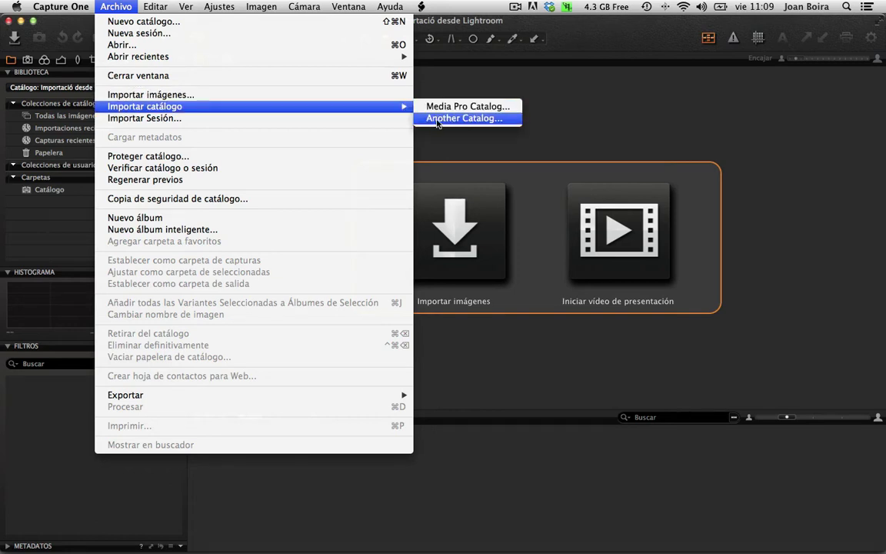
click(477, 122)
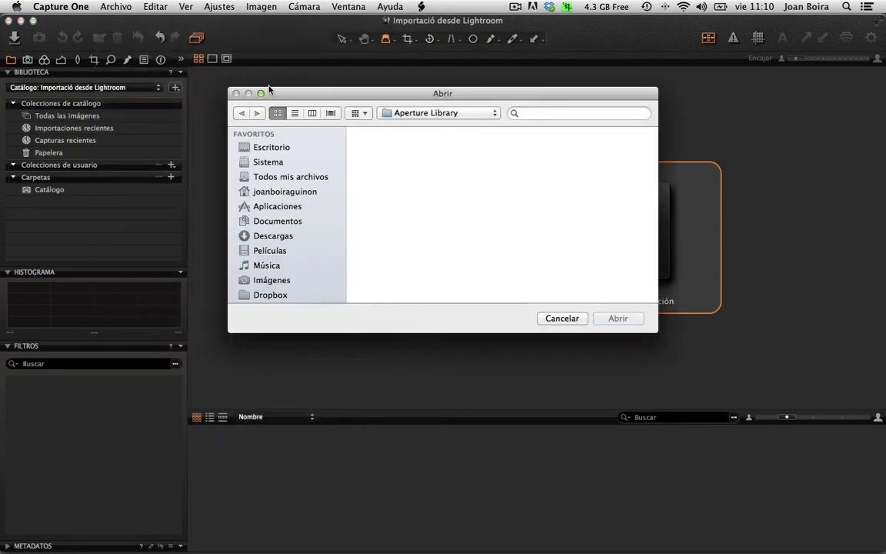
click(67, 5)
click(686, 210)
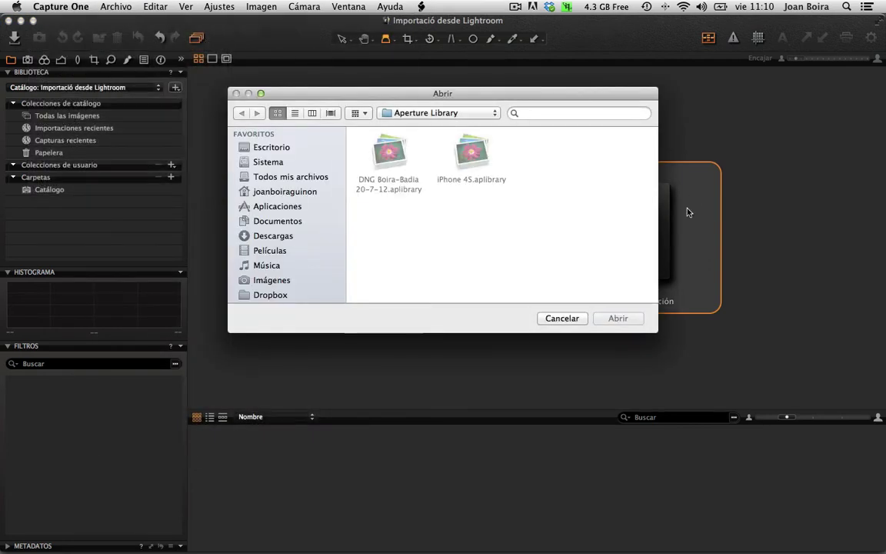
click(574, 318)
click(60, 7)
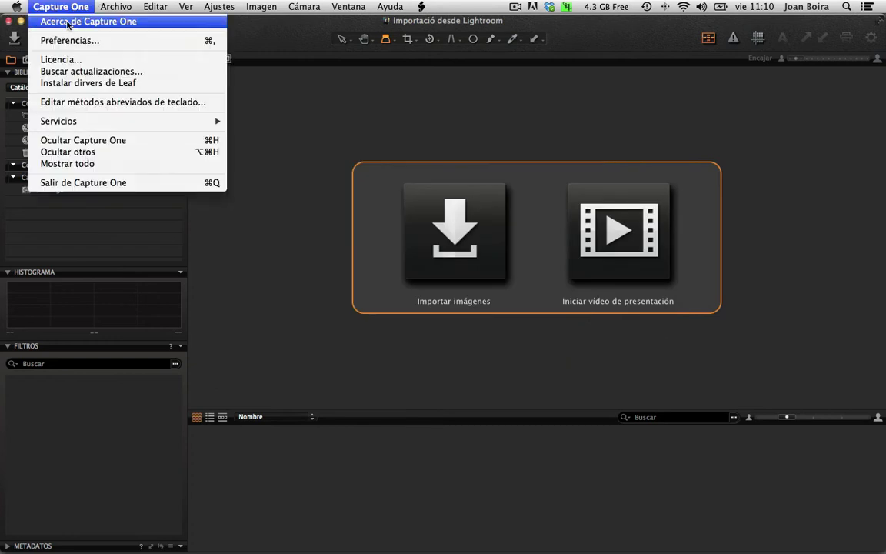
click(235, 71)
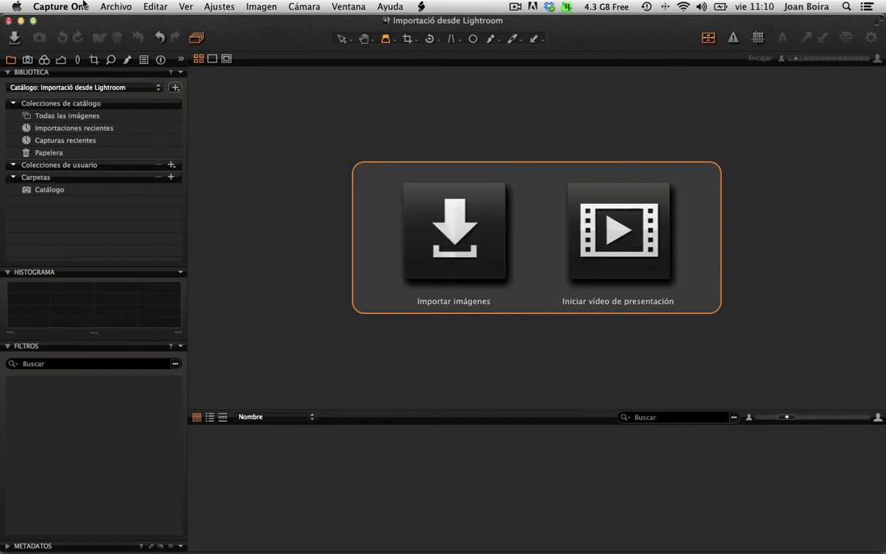
click(116, 6)
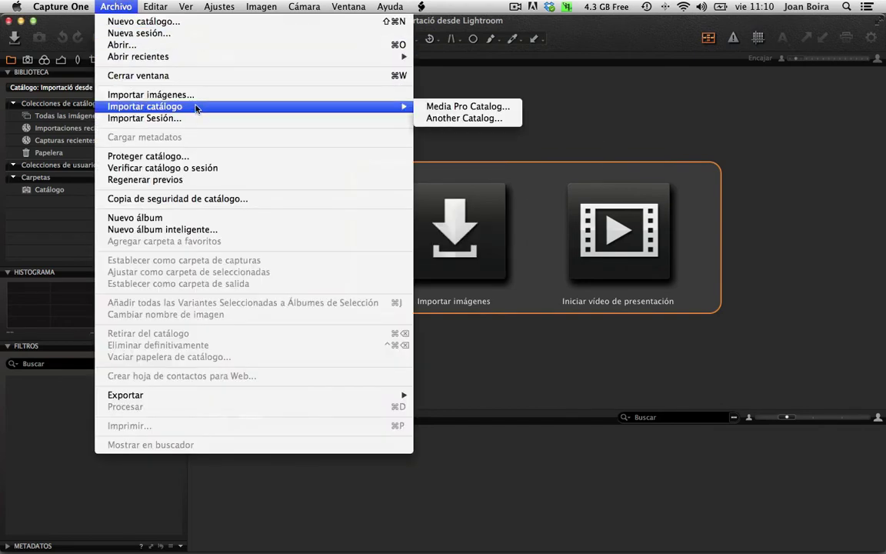
- Import another catalog, choosing C1 Cat.lrcat from the desktop C1 Cat folder
click(451, 120)
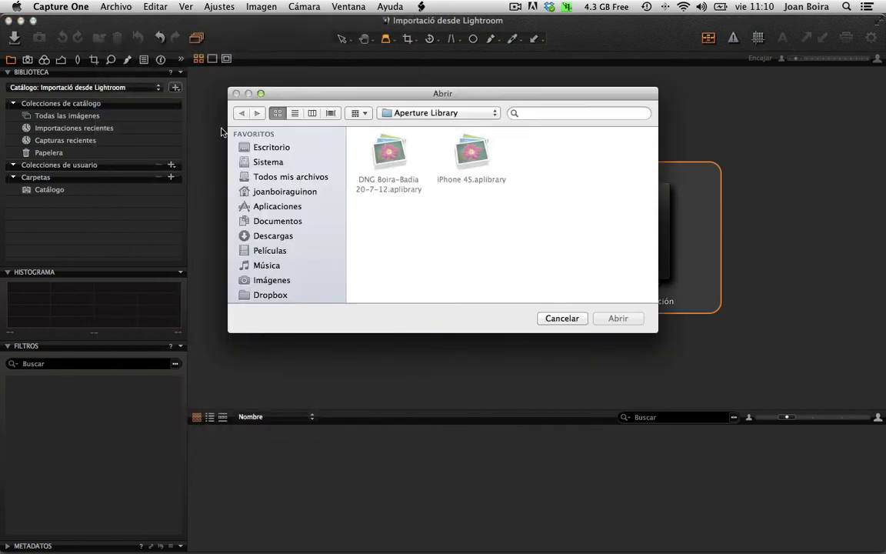
click(267, 147)
scroll(551, 247, down, 3)
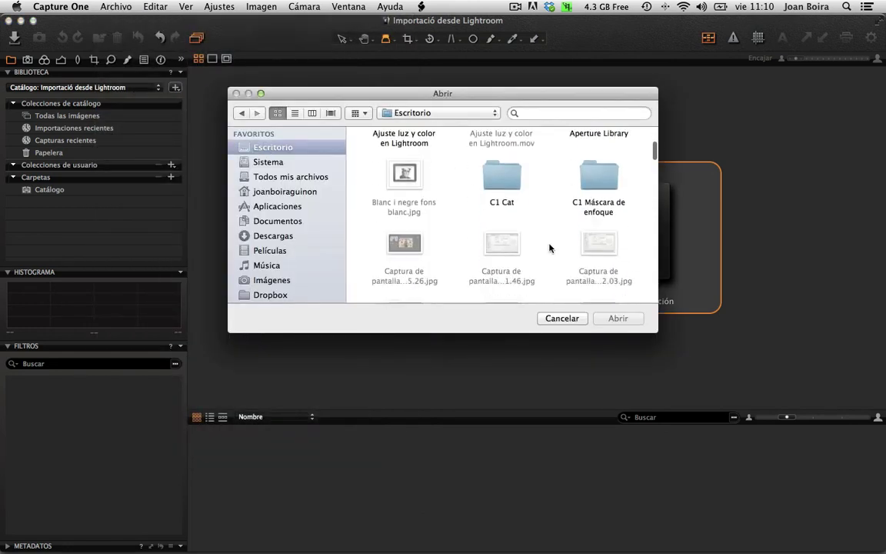
scroll(550, 247, down, 2)
scroll(550, 247, up, 1)
click(508, 181)
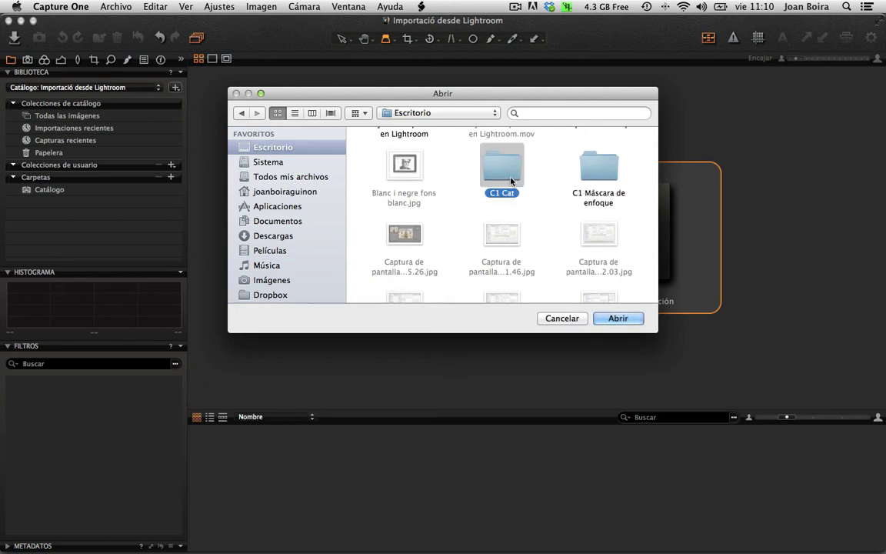
double_click(508, 181)
click(392, 162)
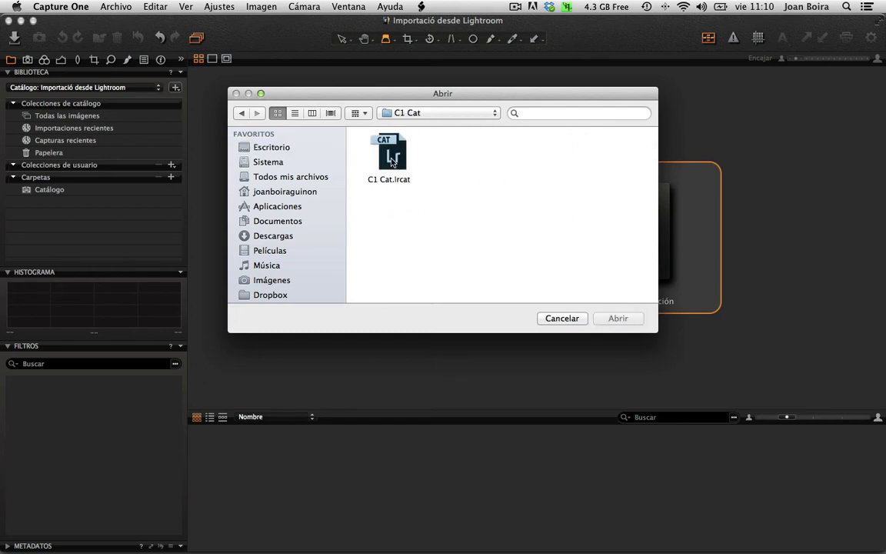
click(392, 160)
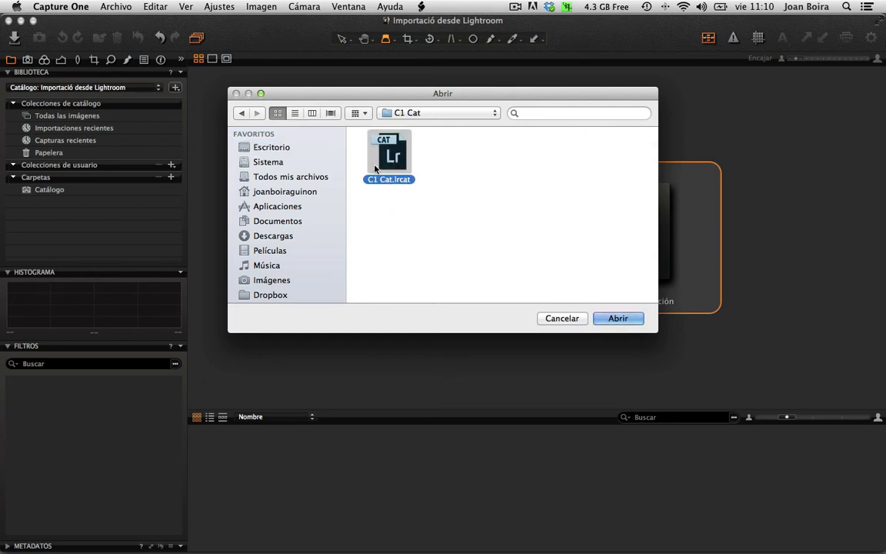
click(621, 319)
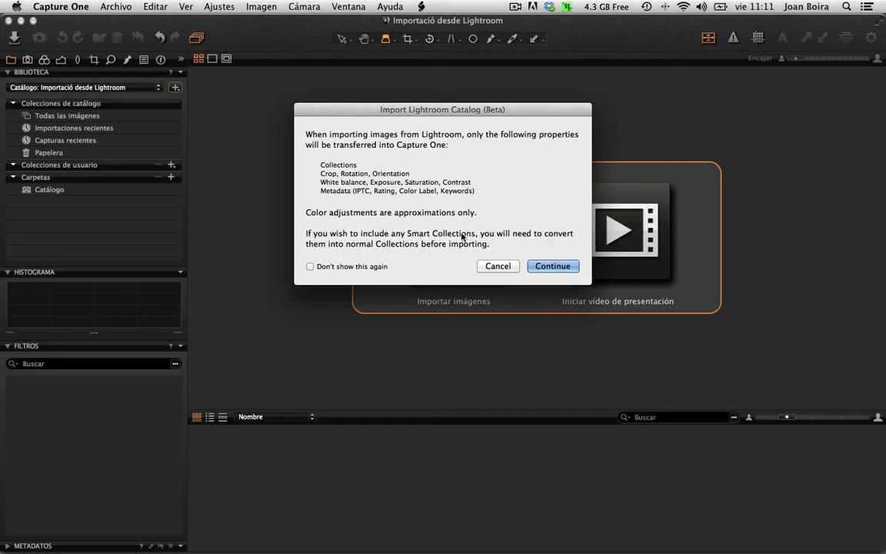
- Continue past the Import Lightroom Catalog (Beta) notice so the 14 files import
click(548, 267)
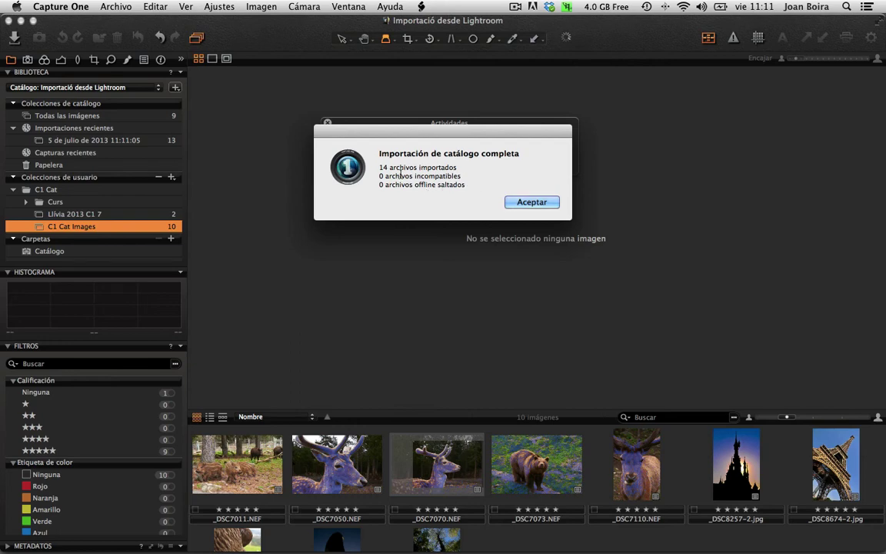
- Dismiss the import summary and enlarge the image viewer
click(531, 202)
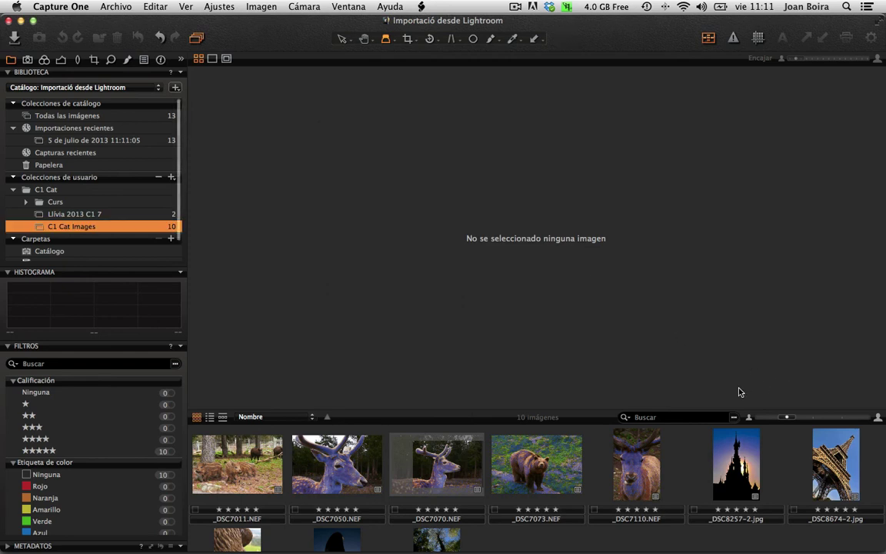
scroll(541, 445, down, 2)
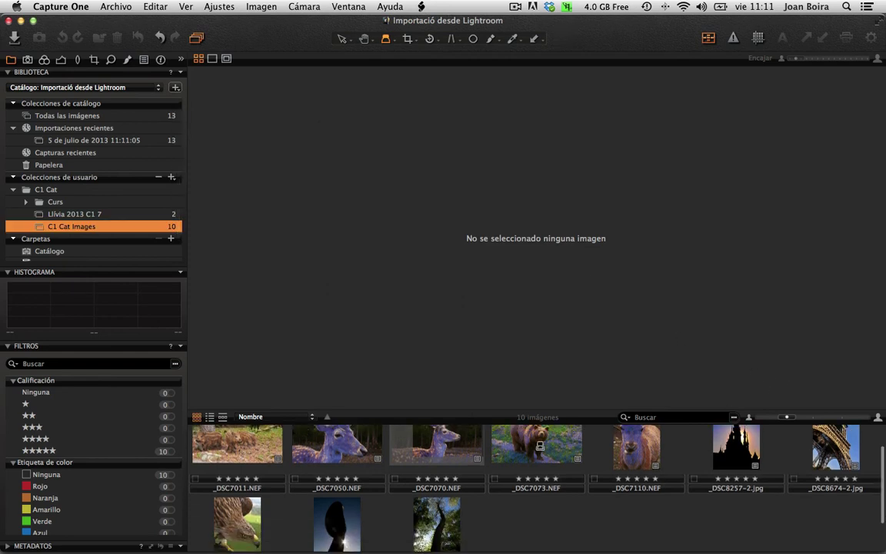
scroll(541, 446, down, 1)
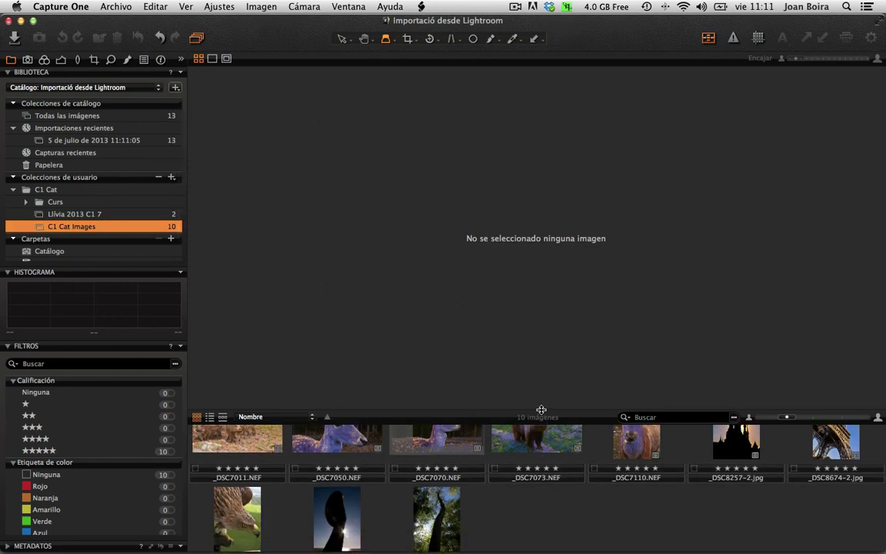
drag(541, 410, 542, 349)
- Turn off the blue exposure warning, show deer _DSC7070 large, and switch to Lightroom
click(424, 387)
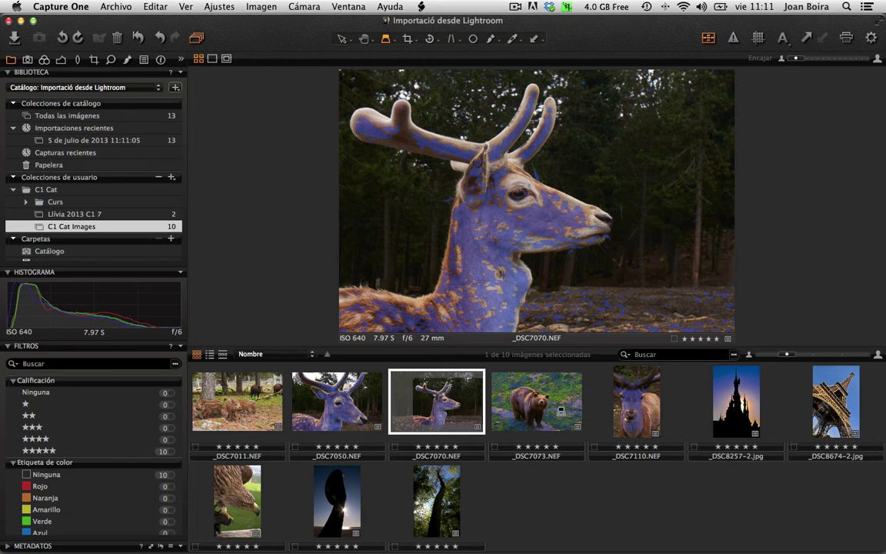
click(551, 411)
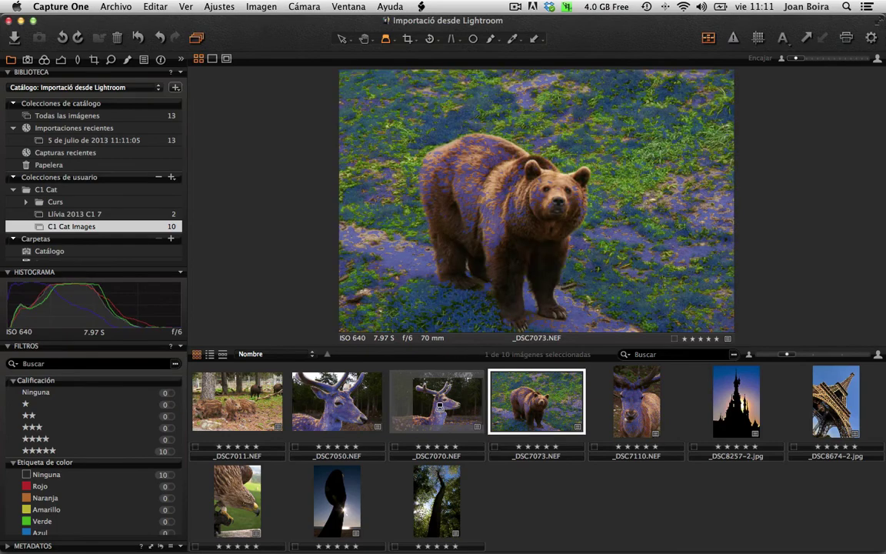
click(709, 37)
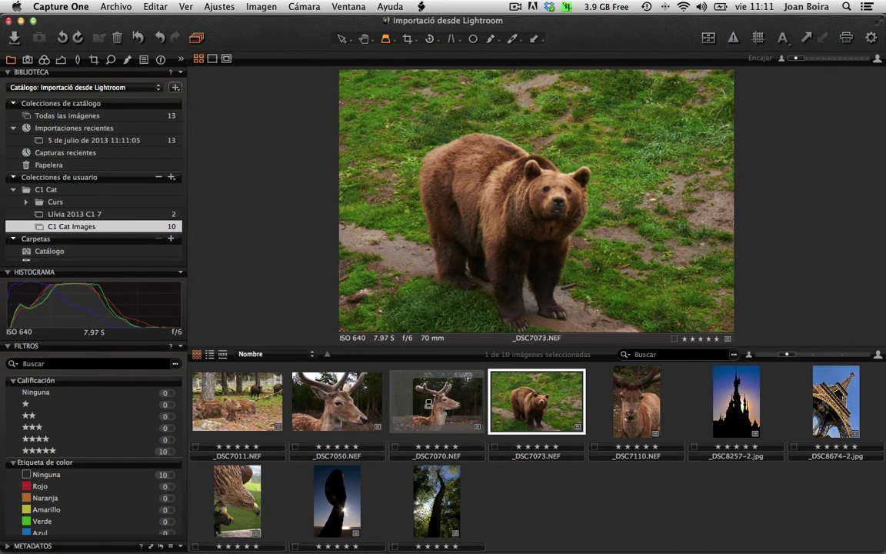
click(438, 401)
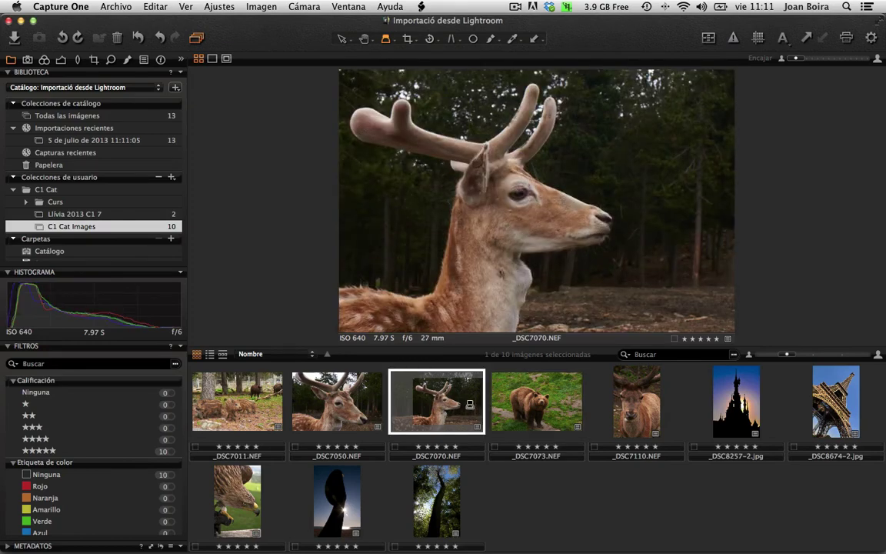
key(super+Tab)
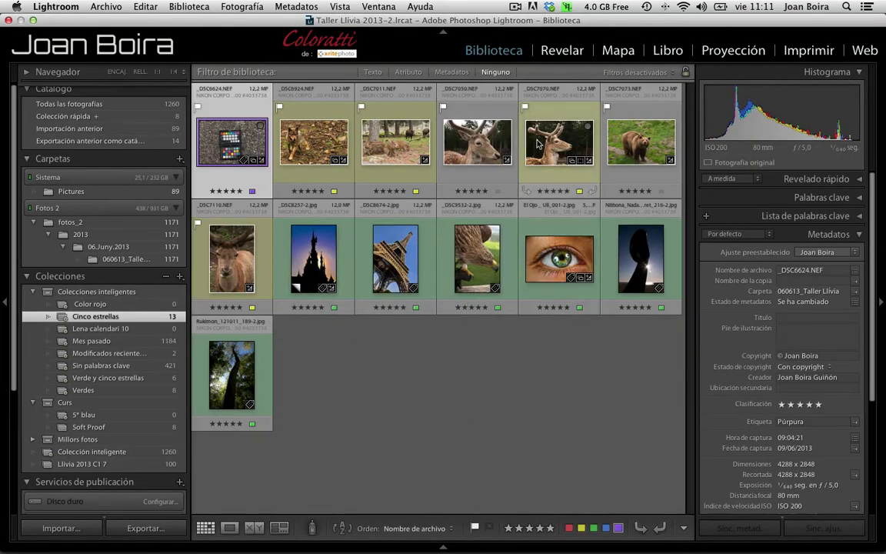
- Open deer _DSC7070 in Loupe view with side panels hidden on medium grey
double_click(537, 144)
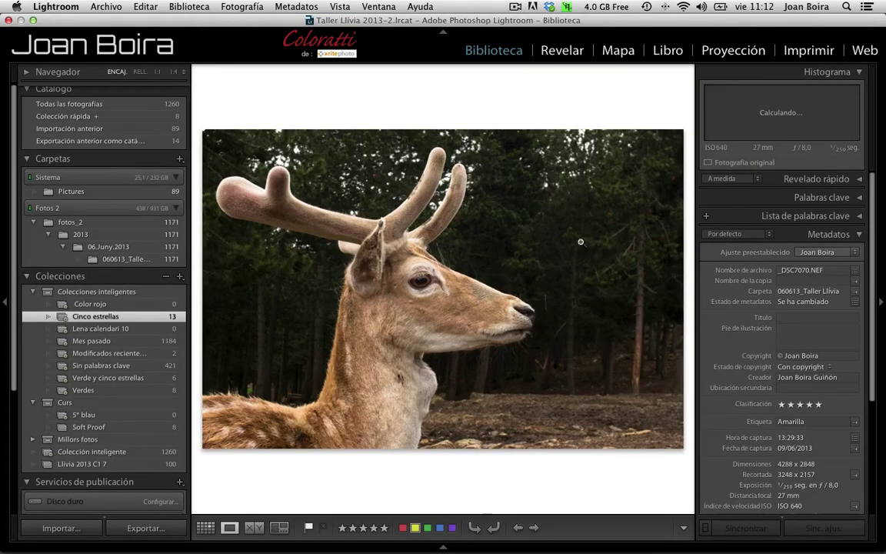
key(shift+Tab)
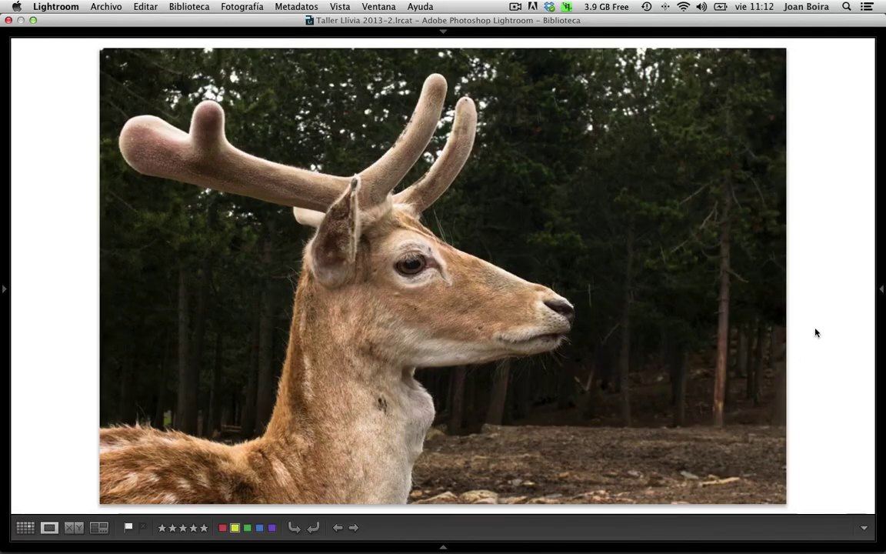
right_click(816, 332)
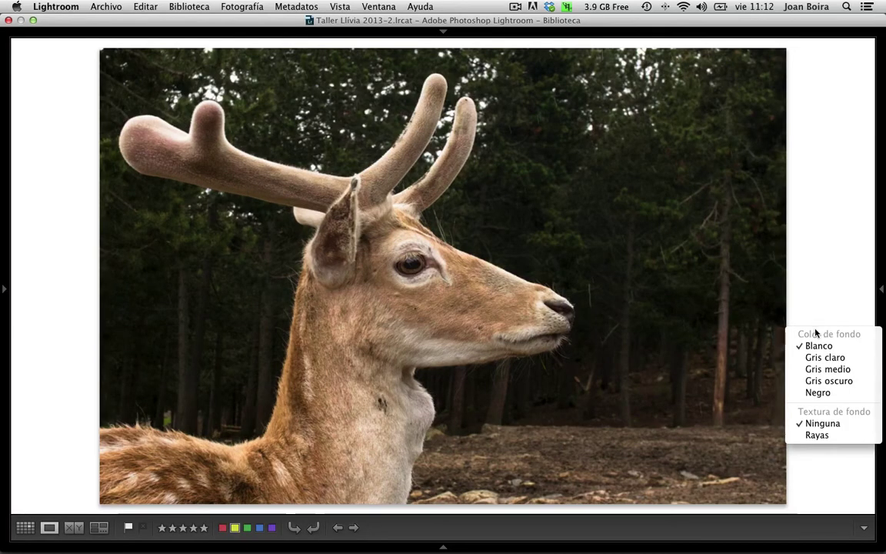
click(820, 371)
key(super+Tab)
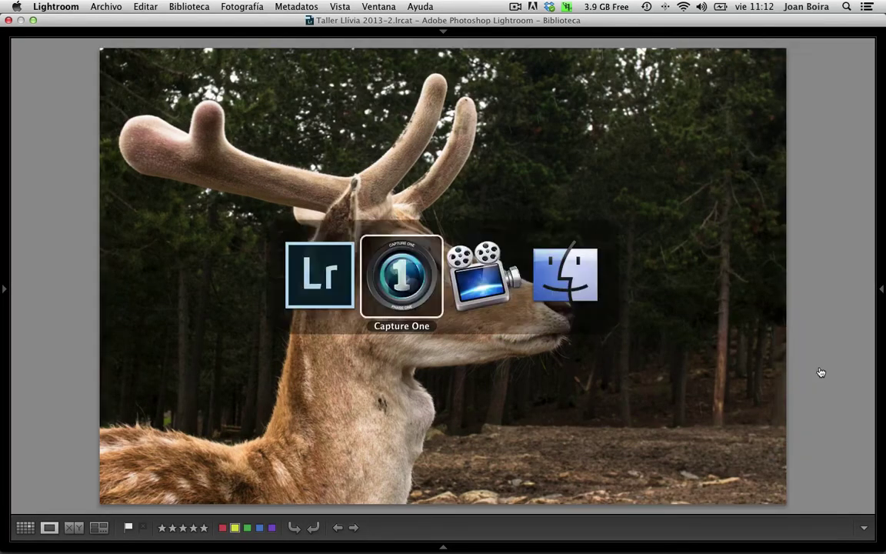
key(super+Tab)
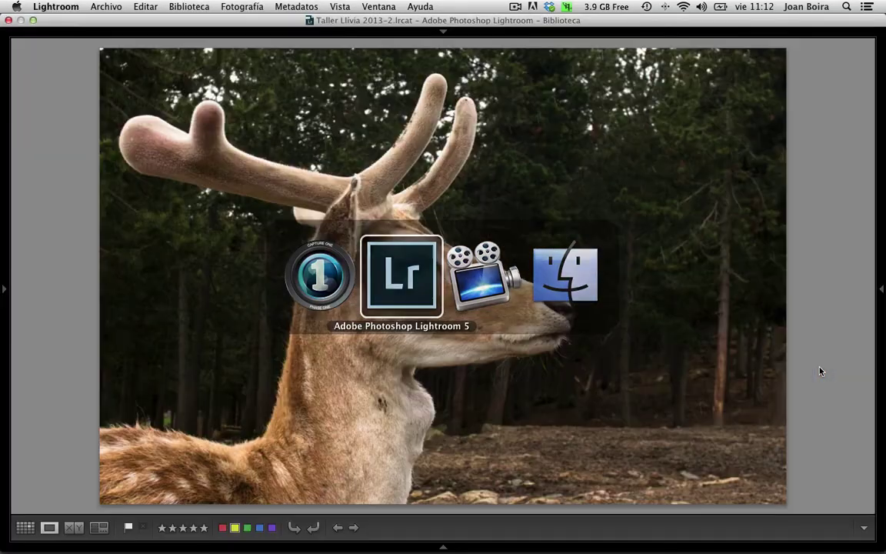
- Change the background to dark grey, hide the toolbar, and return to Capture One
right_click(821, 367)
click(825, 420)
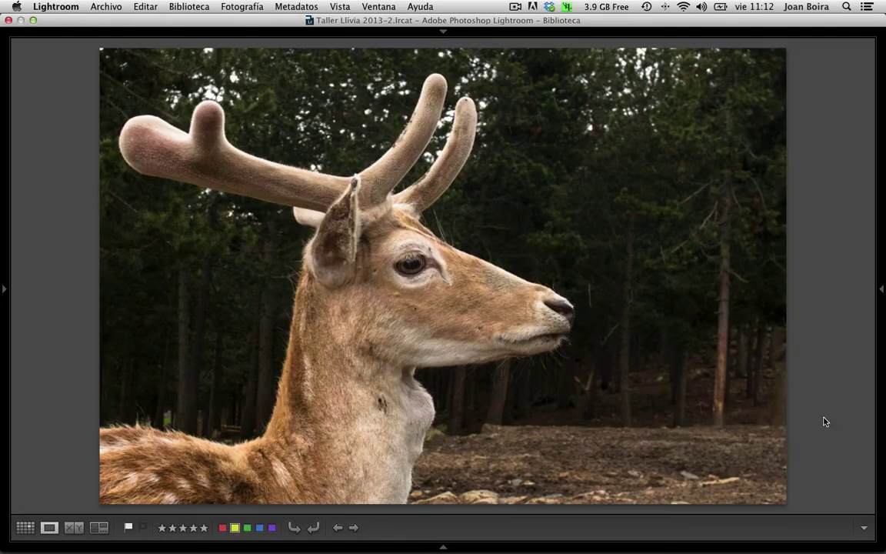
key(t)
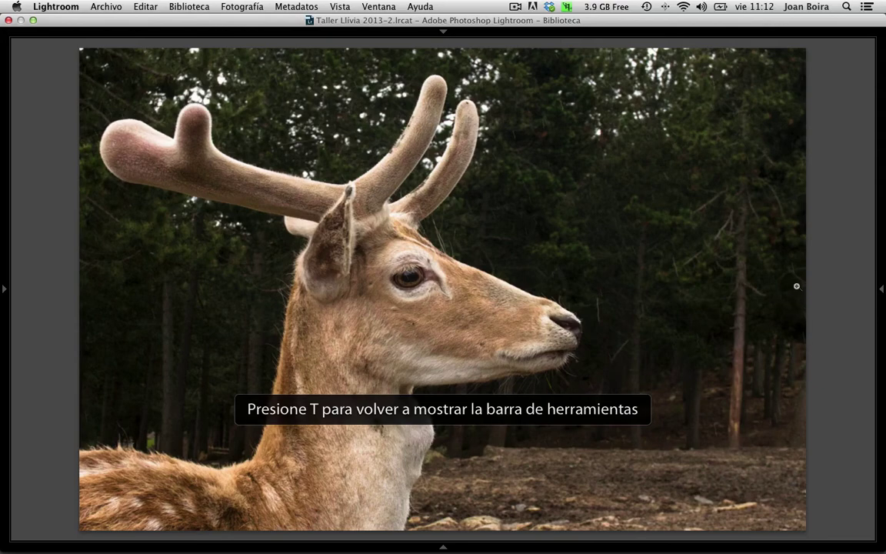
key(super+Tab)
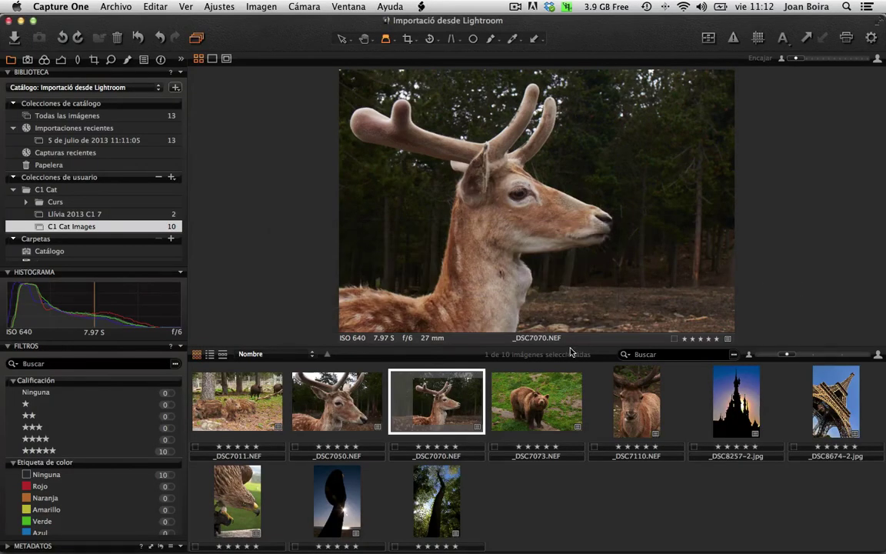
- Enlarge Capture One's deer preview, then bring up Lightroom's version for comparison
drag(570, 346, 575, 532)
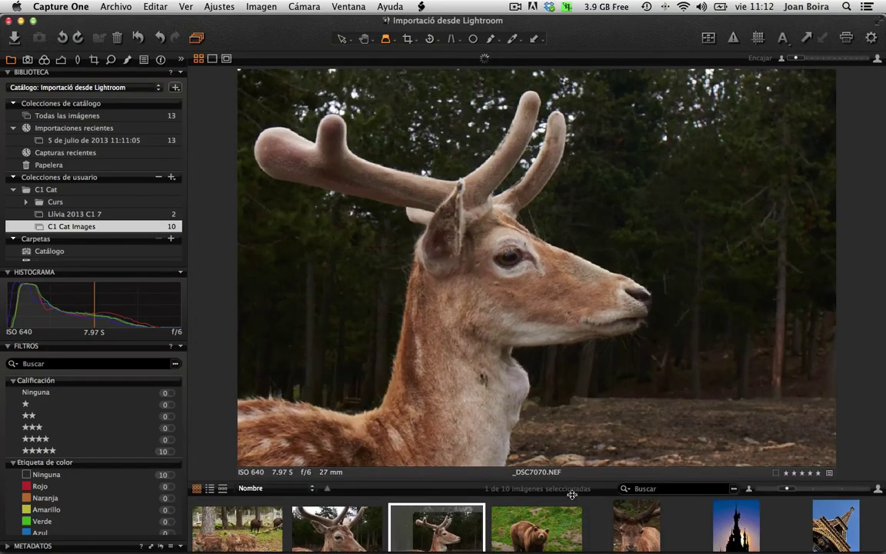
key(super+Tab)
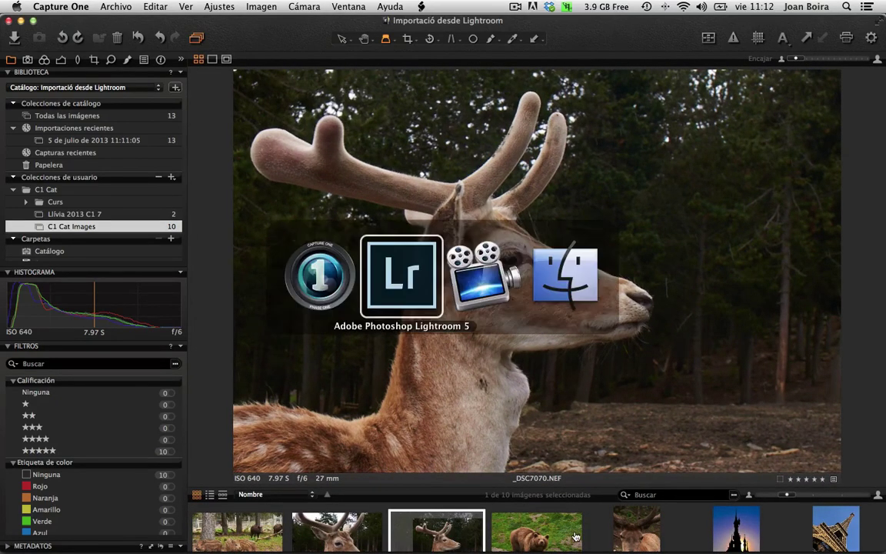
key(super+Tab)
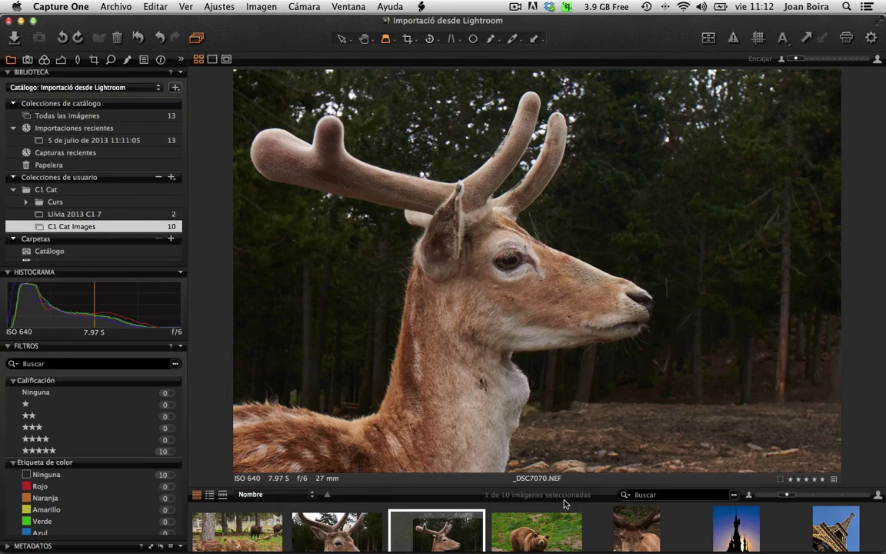
key(super+Tab)
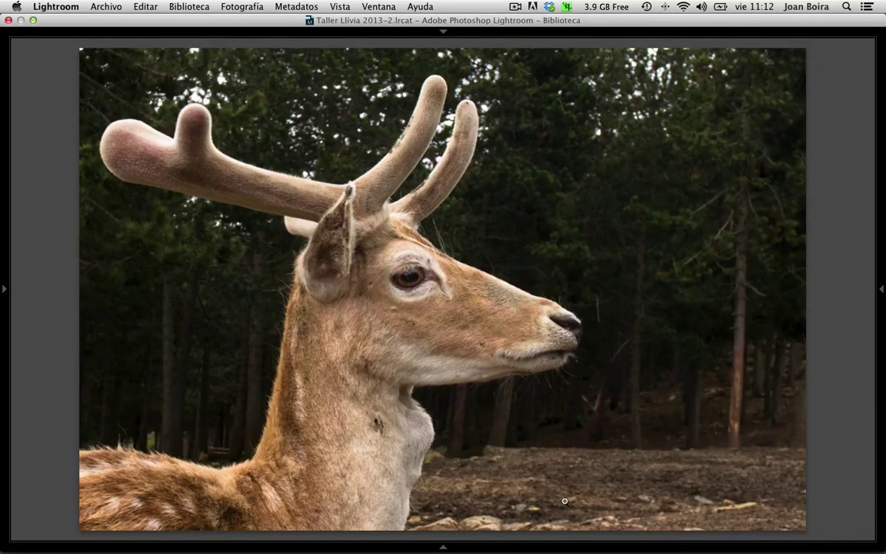
- Return to Capture One's imported deer _DSC7070.NEF after viewing Lightroom's version
key(super+Tab)
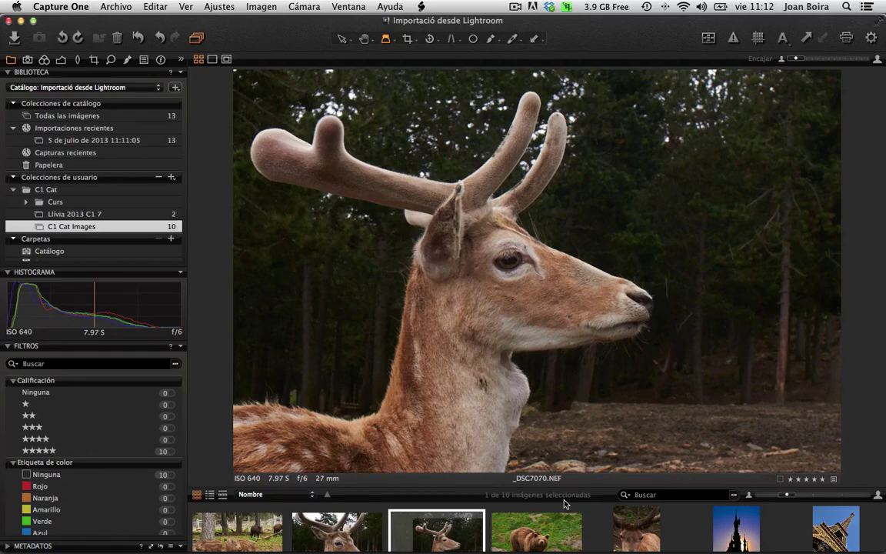
- Drag the divider up to show more of the 10 C1 Cat Images thumbnails
mouse_move(527, 488)
mouse_down()
mouse_move(530, 365)
mouse_move(517, 448)
mouse_up()
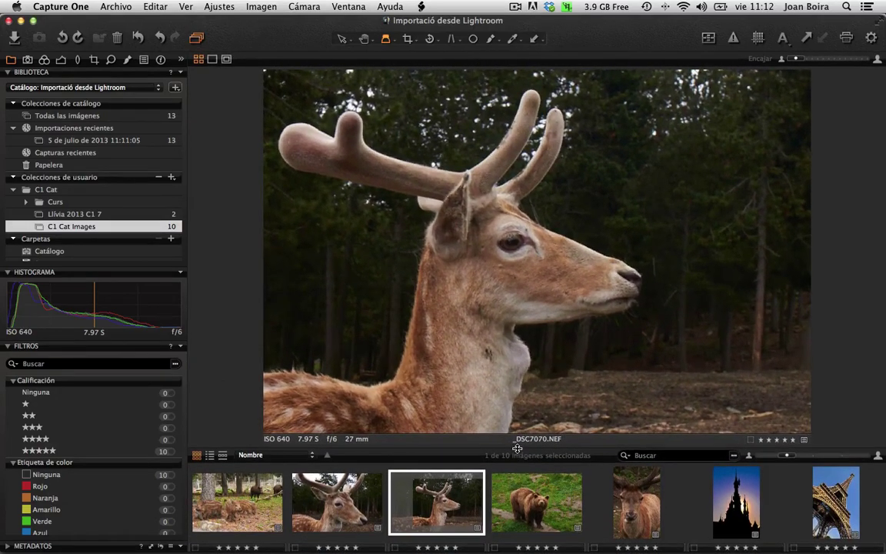